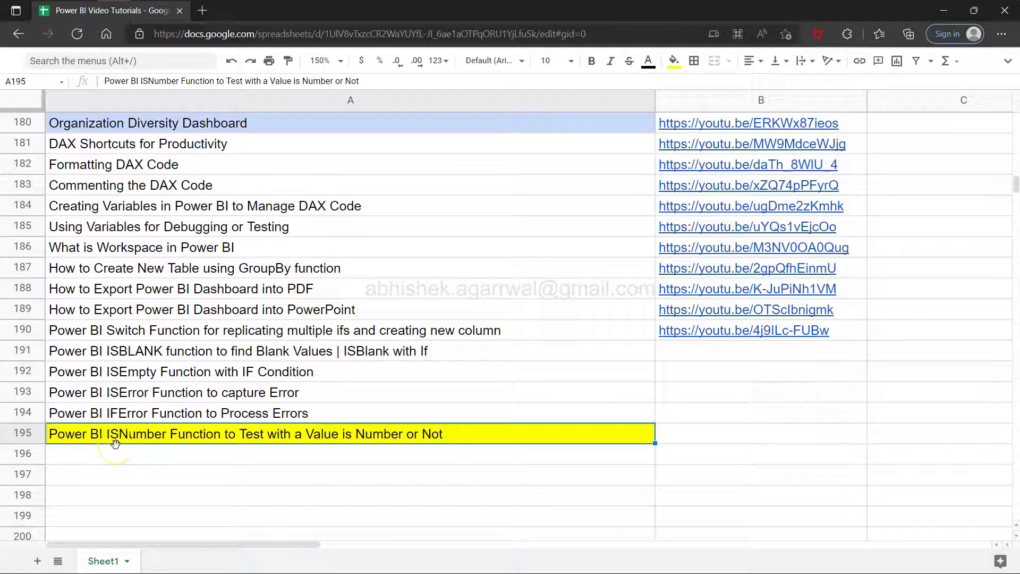
# Point out the ISNUMBER tutorial topic and scroll through its explanation
pyautogui.click(136, 445)
pyautogui.scroll(3, 369, 273)
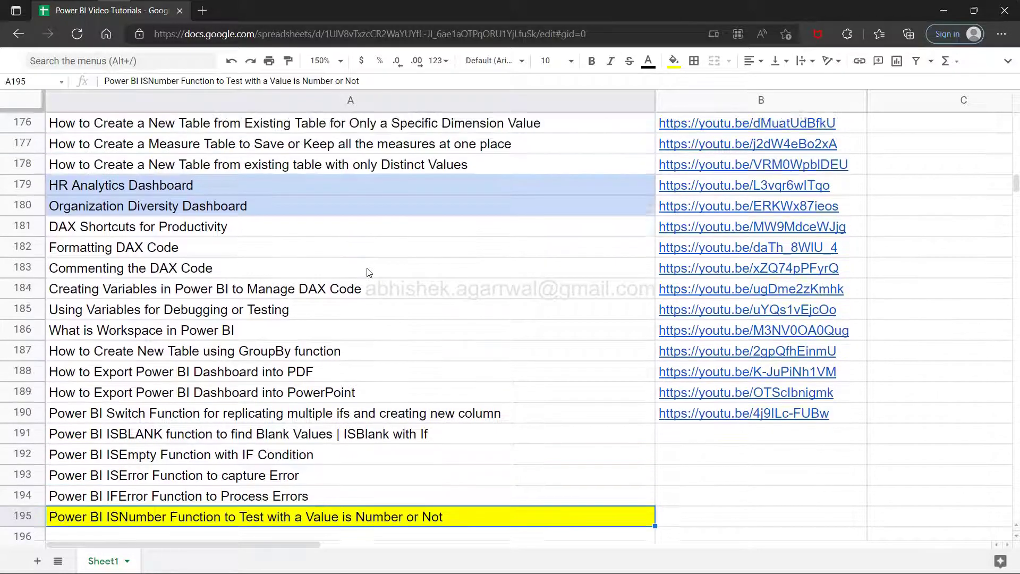
pyautogui.scroll(8, 349, 254)
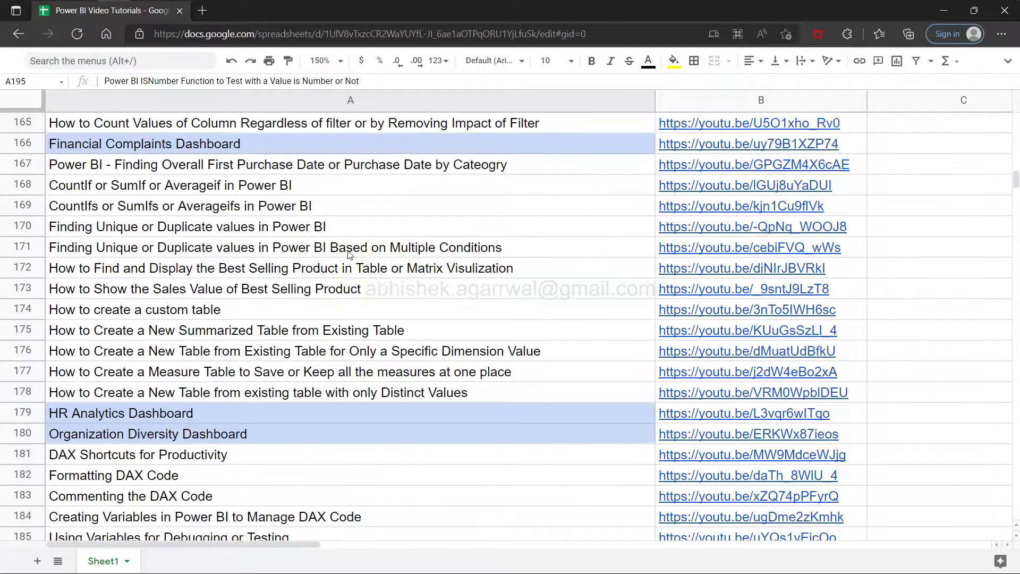
pyautogui.scroll(-10, 348, 252)
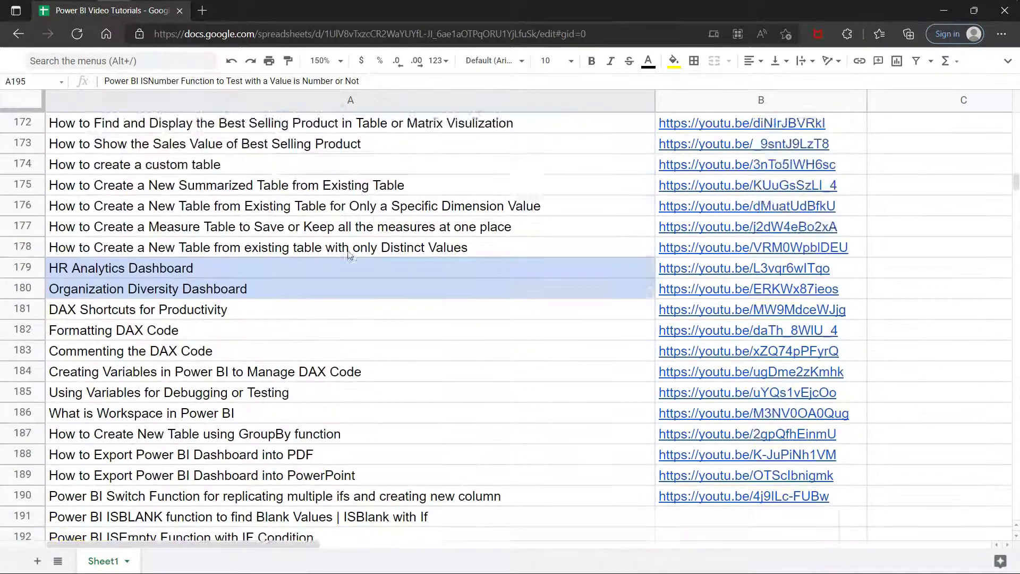
pyautogui.scroll(-1, 348, 254)
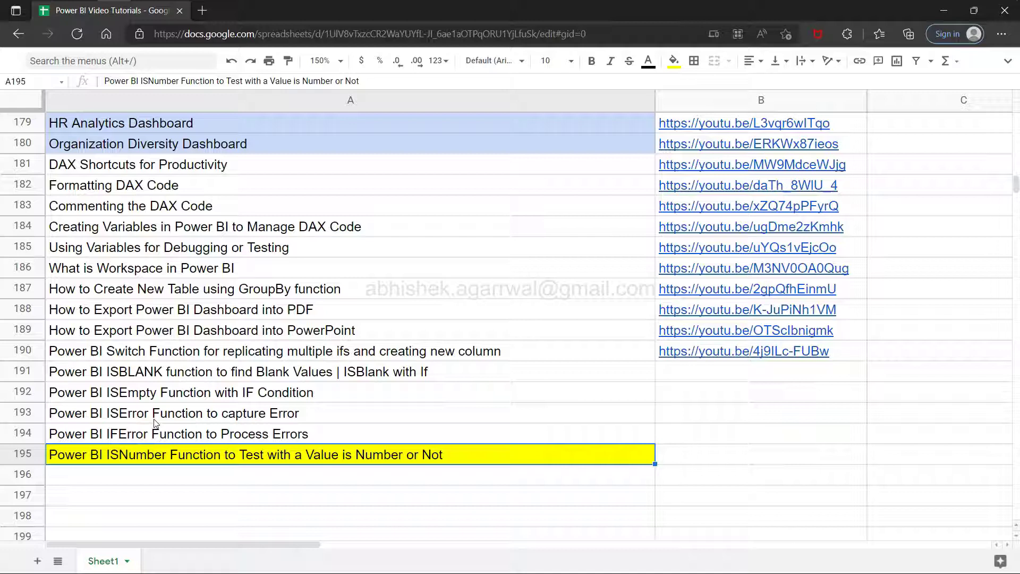
# In Power BI, inspect the Blank Test Age column and locate its blank cells
pyautogui.hotkey('alt', 'Tab')
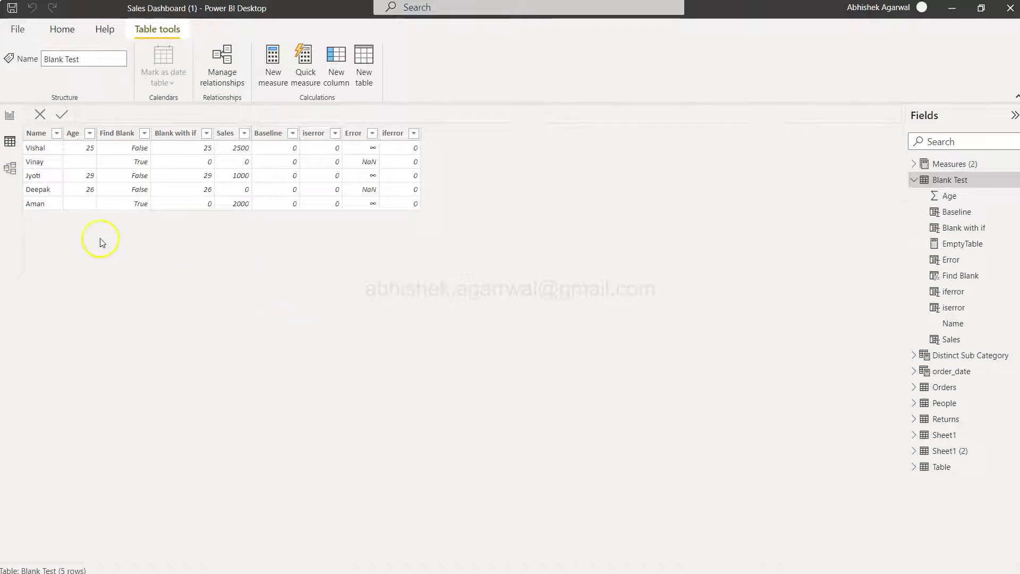
pyautogui.click(75, 133)
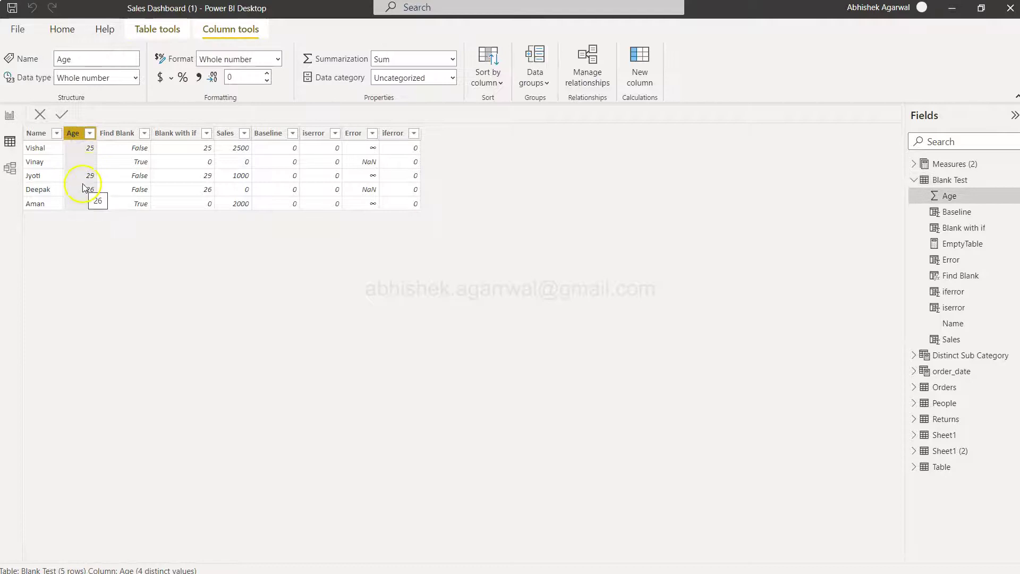
pyautogui.click(85, 191)
pyautogui.click(84, 159)
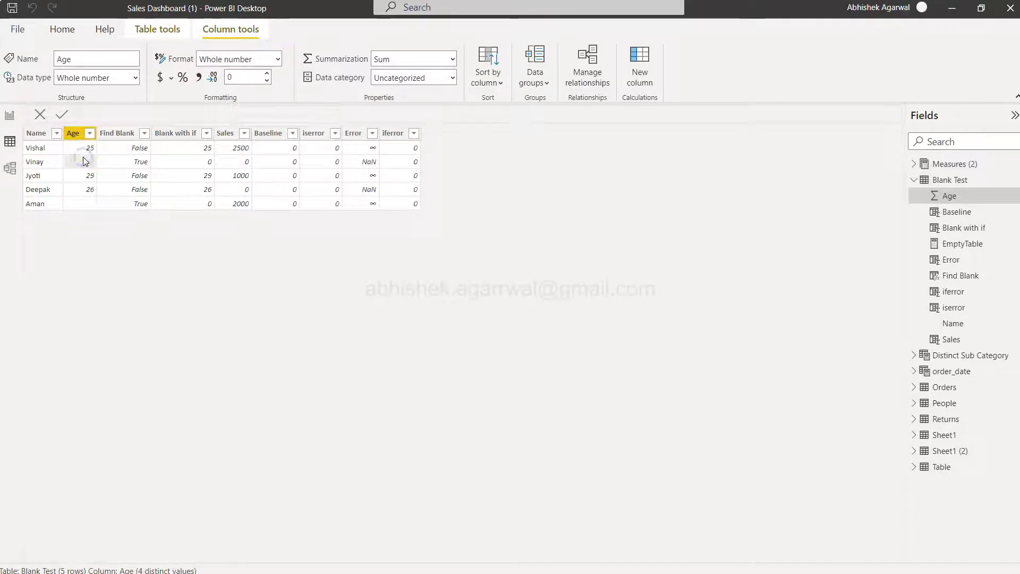
pyautogui.click(89, 149)
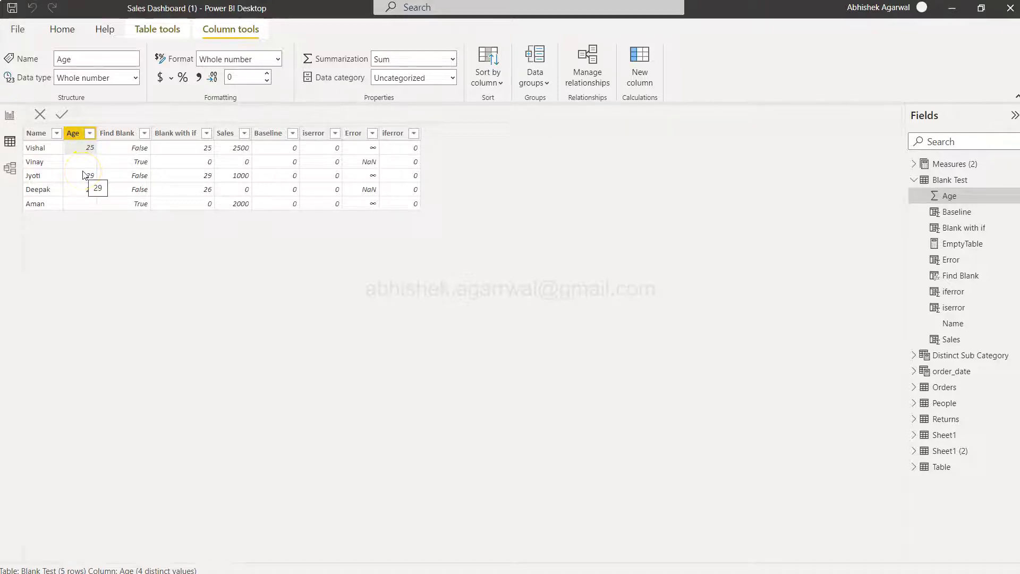
pyautogui.click(72, 133)
pyautogui.click(84, 201)
pyautogui.click(85, 166)
pyautogui.click(88, 150)
# Compare filled and blank Age values, including the last row's missing age
pyautogui.click(85, 166)
pyautogui.click(86, 177)
pyautogui.click(84, 202)
pyautogui.click(87, 180)
pyautogui.click(85, 199)
pyautogui.click(91, 206)
# Recheck the first row's age of 25 against the blank second row, then add a new column
pyautogui.click(76, 151)
pyautogui.click(80, 161)
pyautogui.click(84, 182)
pyautogui.click(84, 169)
pyautogui.click(92, 155)
pyautogui.click(91, 165)
pyautogui.click(635, 62)
# Create Find_Number = ISNUMBER('Blank Test'[Age]), returning False for the two blank ages
pyautogui.click(255, 307)
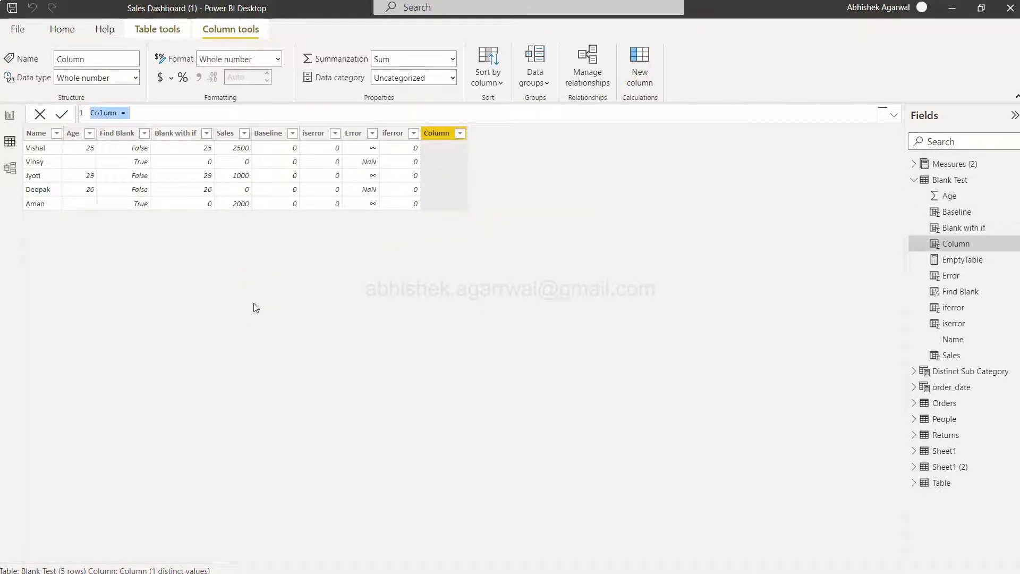
pyautogui.write('Find_Number = isnum')
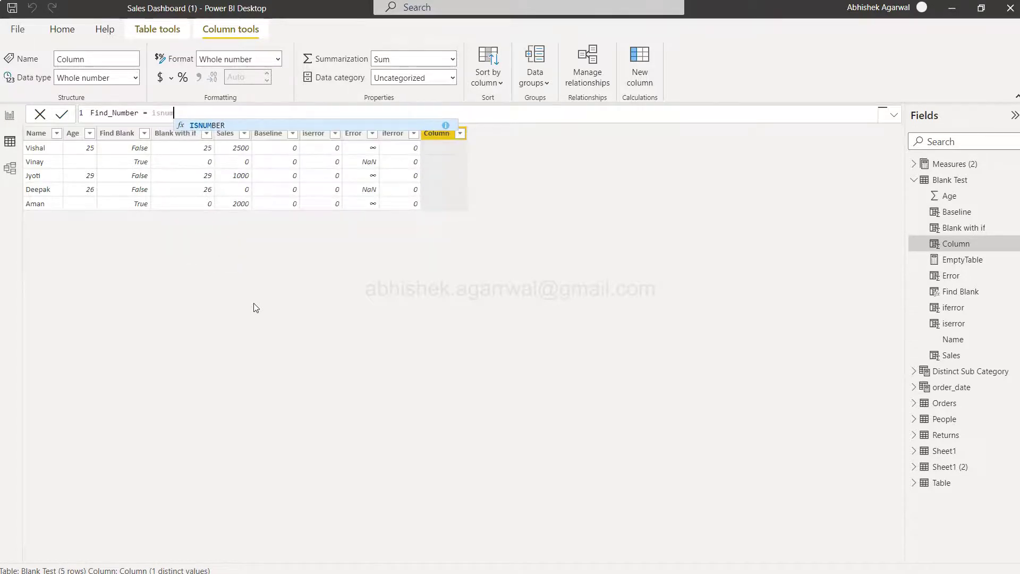
pyautogui.press('Tab')
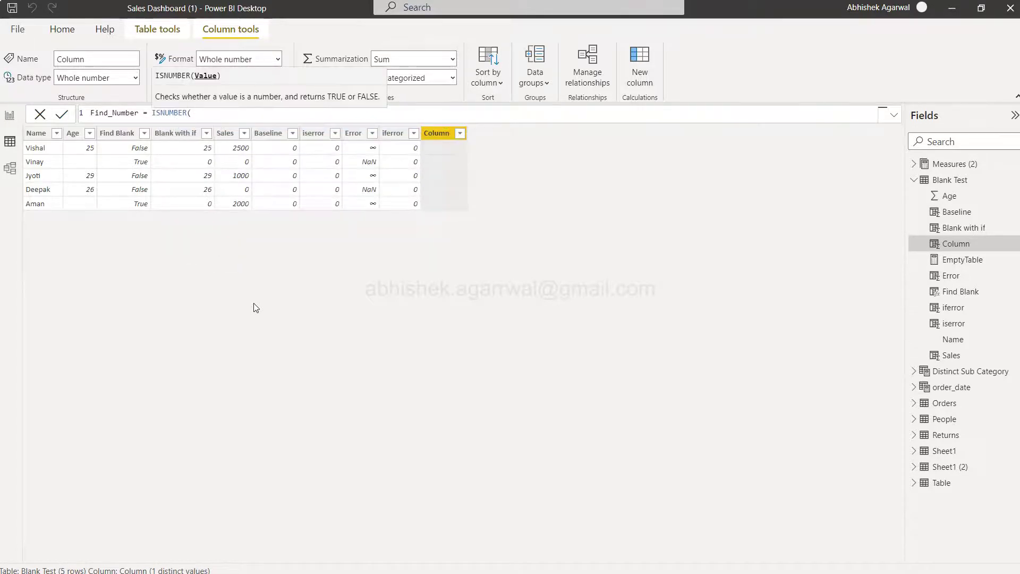
pyautogui.write('age')
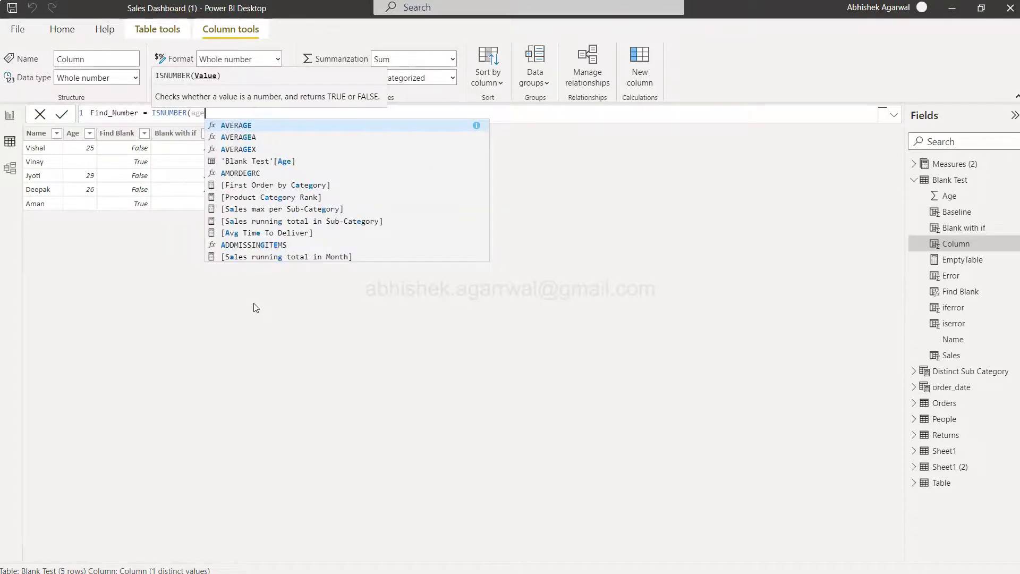
pyautogui.press('Down')
pyautogui.press('Down')
pyautogui.press('Down')
pyautogui.press('Tab')
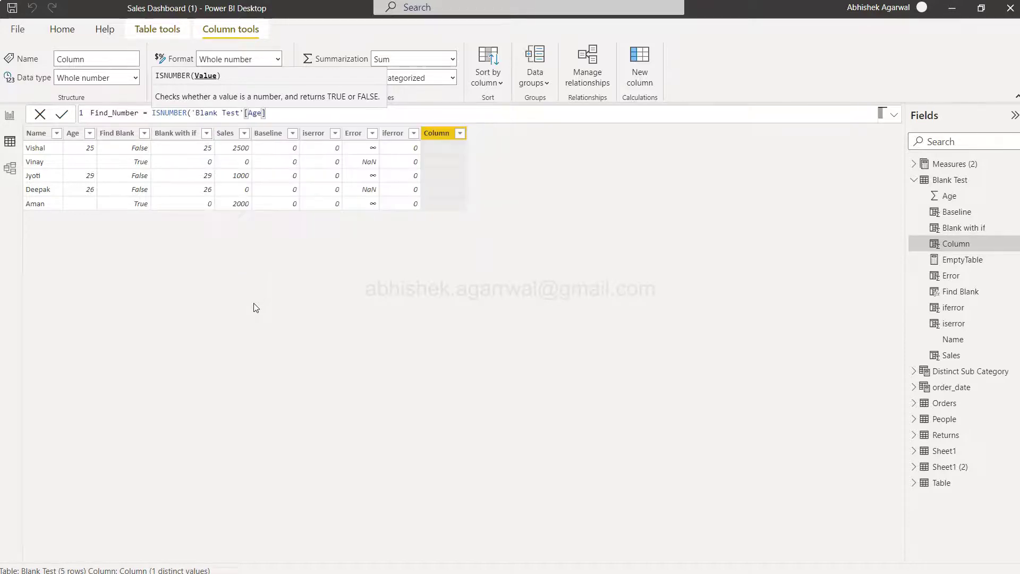
pyautogui.write(')')
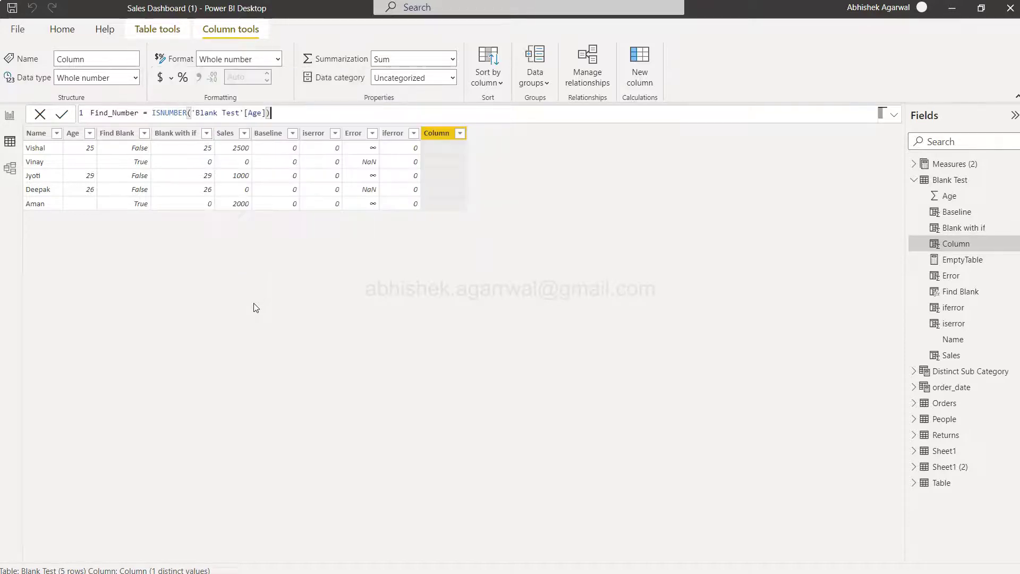
pyautogui.click(62, 116)
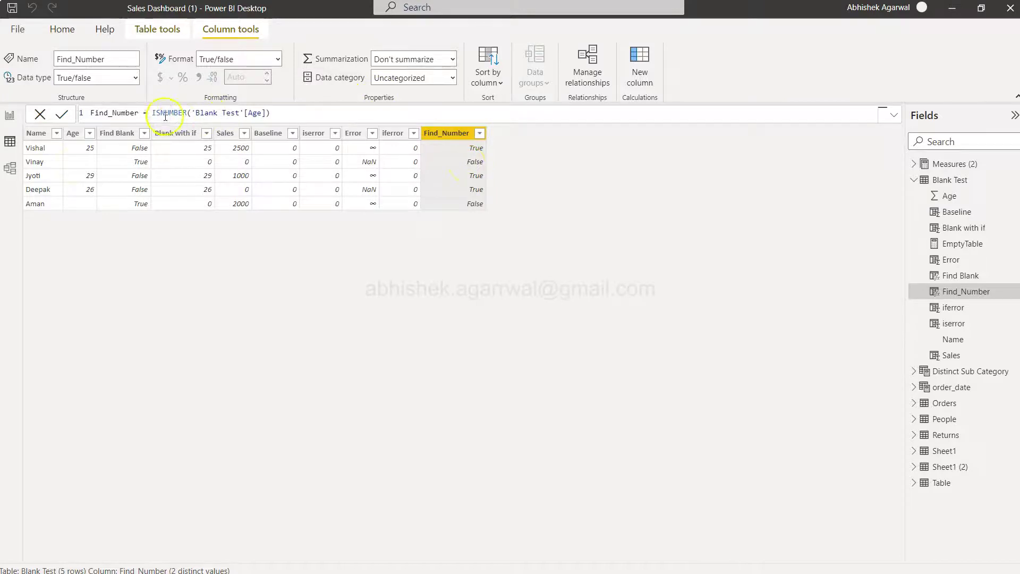
# Rewrite the formula as IF(ISNUMBER('Blank Test'[Age]),'Blank Test'[Age],25)
pyautogui.moveTo(151, 112); pyautogui.dragTo(222, 179)
pyautogui.press('Home')
pyautogui.write('IF')
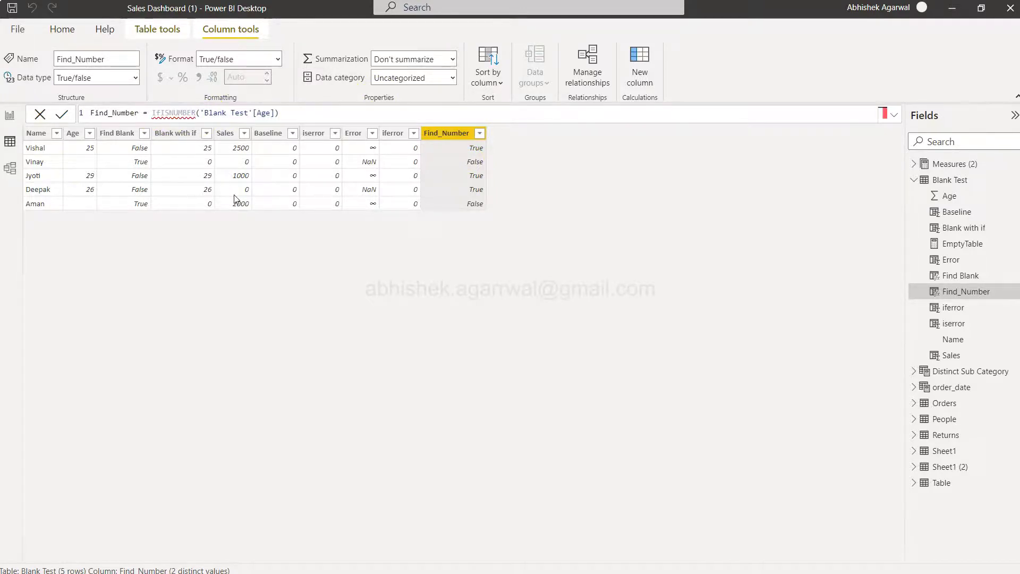
pyautogui.write('(')
pyautogui.hotkey('ctrl', 'Right')
pyautogui.hotkey('ctrl', 'Right')
pyautogui.hotkey('ctrl', 'Right')
pyautogui.hotkey('ctrl', 'Right')
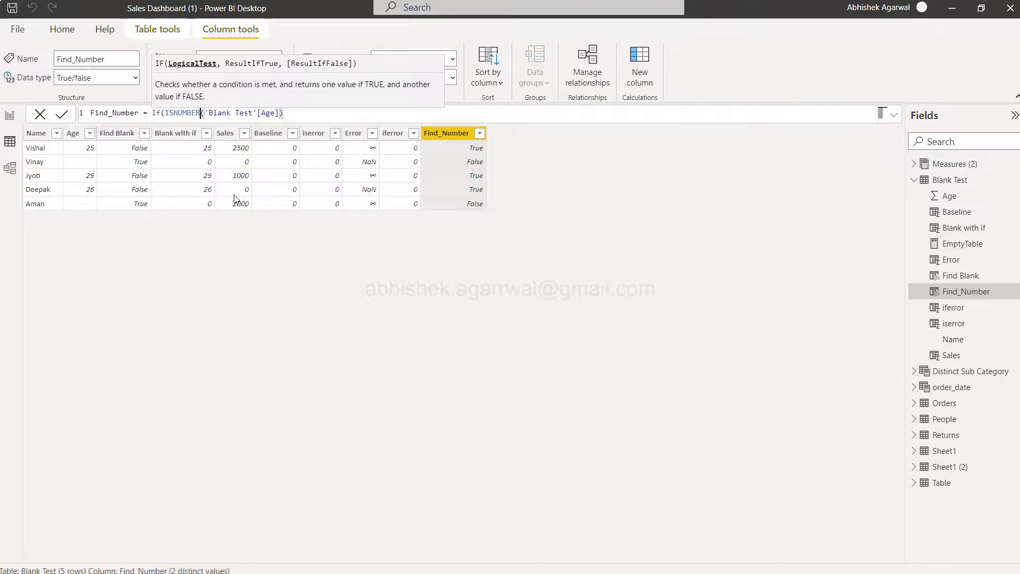
pyautogui.write(',')
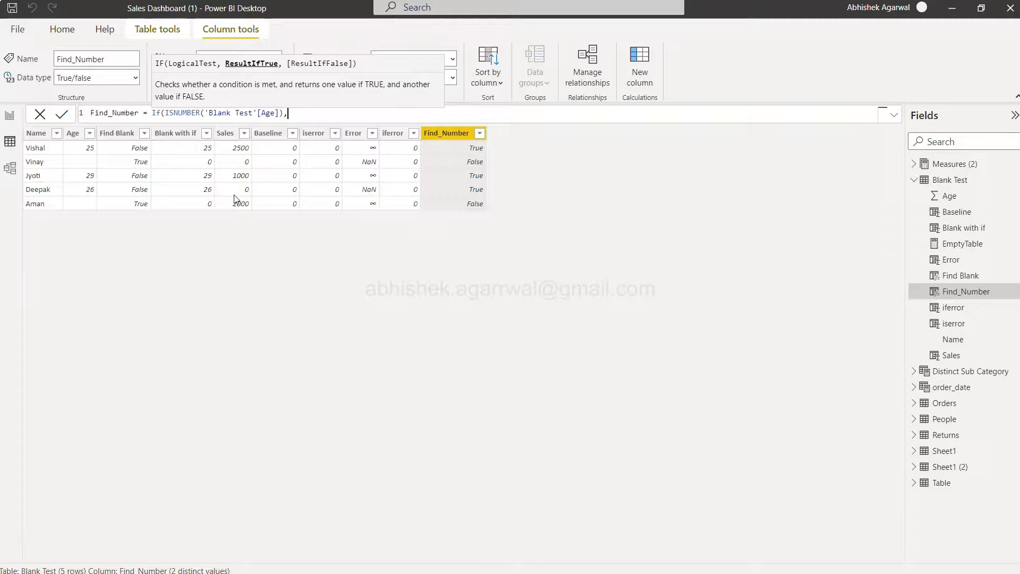
pyautogui.write('Age')
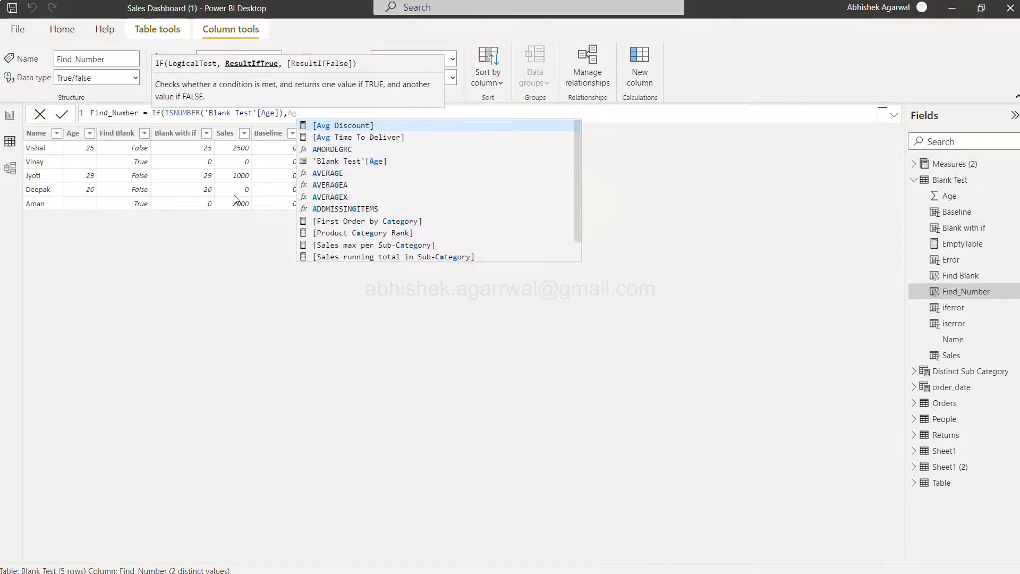
pyautogui.press('Tab')
pyautogui.write(',')
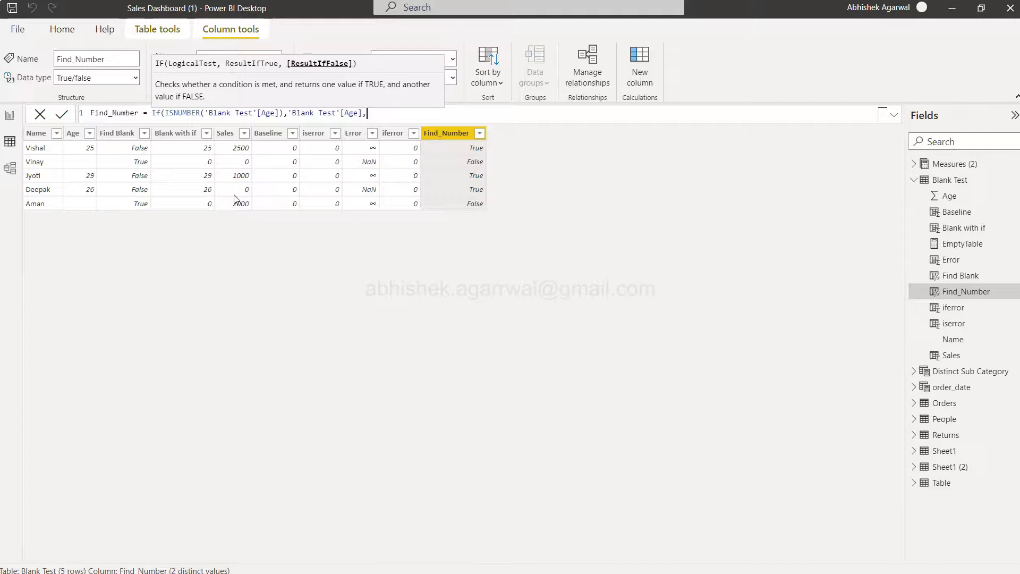
pyautogui.write('21')
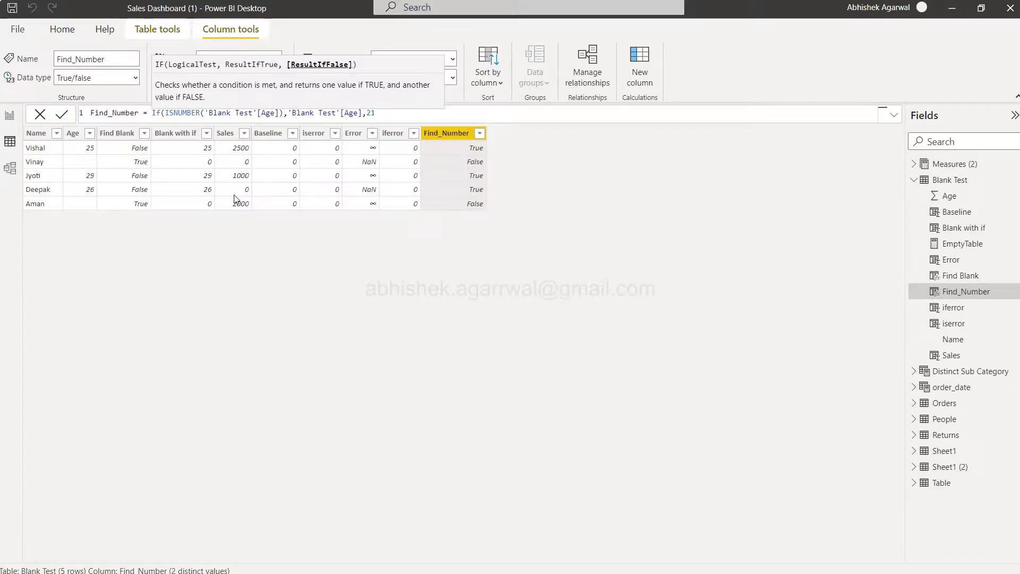
pyautogui.press('BackSpace')
pyautogui.write('5')
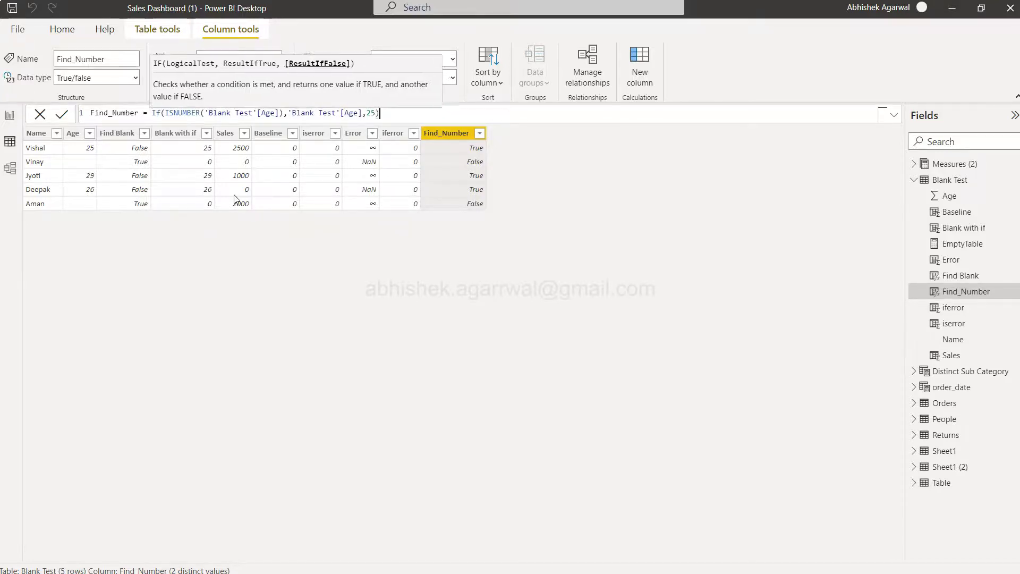
pyautogui.write(')')
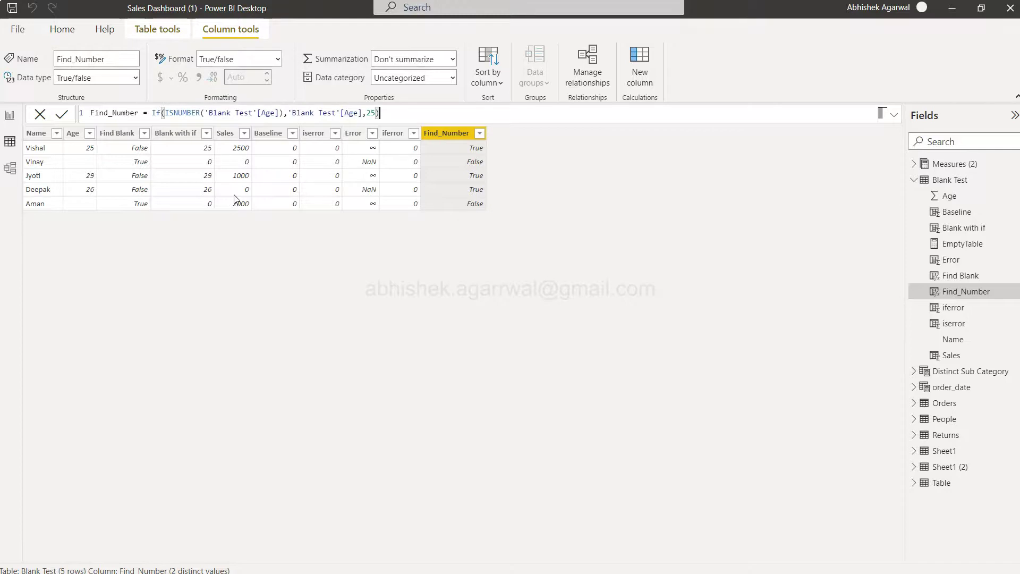
# Commit the IF formula so Find_Number shows ages with 25 filling the blanks
pyautogui.click(62, 114)
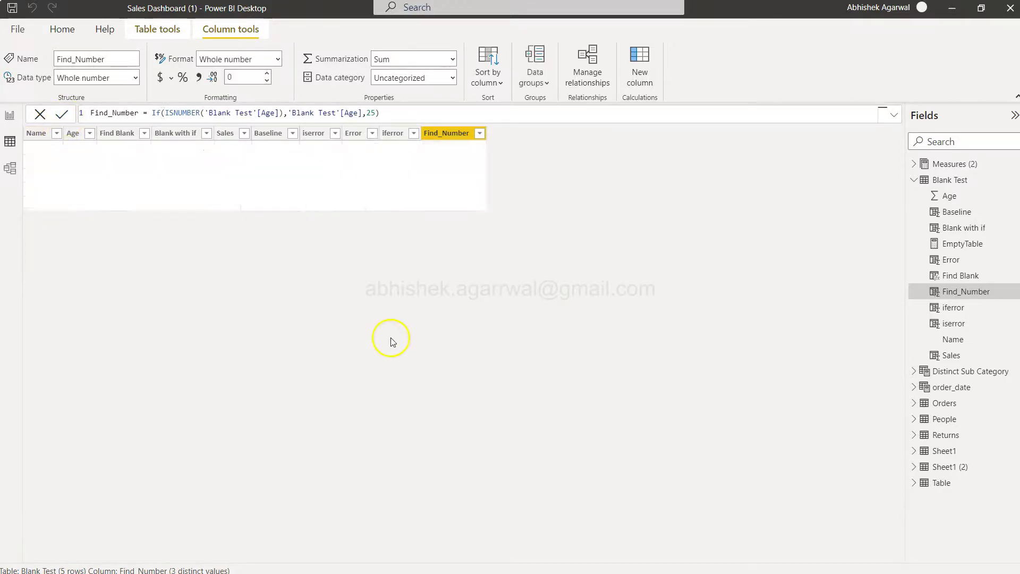